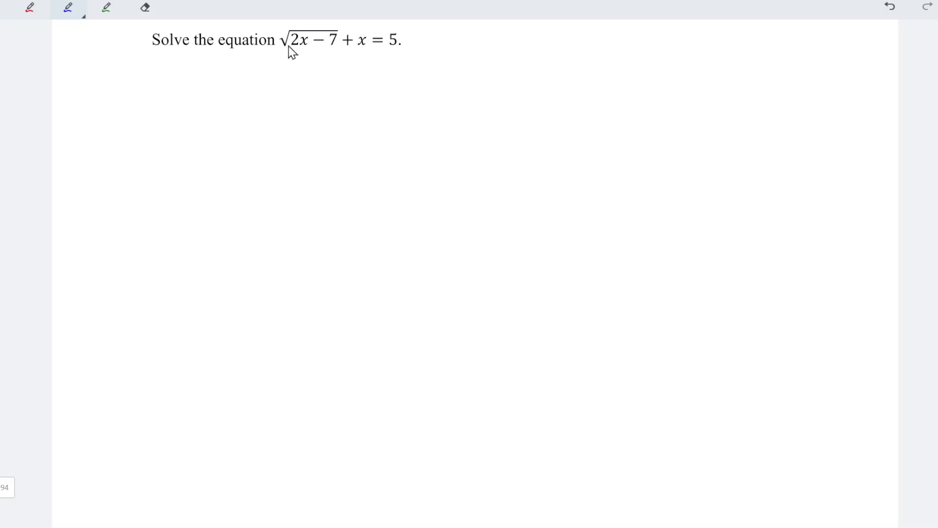
In blue, write the squared equation (x−5)² = (−√(2x−7))².
{"action": "left_click_drag", "start_coordinate": [132, 75], "coordinate": [146, 83]}
{"action": "mouse_move", "coordinate": [206, 78]}
{"action": "left_mouse_down"}
{"action": "mouse_move", "coordinate": [209, 89]}
{"action": "mouse_move", "coordinate": [247, 71]}
{"action": "mouse_move", "coordinate": [230, 85]}
{"action": "mouse_move", "coordinate": [246, 91]}
{"action": "left_mouse_up"}
{"action": "left_click_drag", "start_coordinate": [196, 70], "coordinate": [196, 93]}
{"action": "mouse_move", "coordinate": [251, 69]}
{"action": "left_mouse_down"}
{"action": "mouse_move", "coordinate": [256, 91]}
{"action": "mouse_move", "coordinate": [271, 72]}
{"action": "left_mouse_up"}
{"action": "mouse_move", "coordinate": [130, 69]}
{"action": "left_mouse_down"}
{"action": "mouse_move", "coordinate": [136, 96]}
{"action": "mouse_move", "coordinate": [167, 91]}
{"action": "left_mouse_up"}
{"action": "left_click_drag", "start_coordinate": [174, 61], "coordinate": [181, 66]}
Write = 2x−7 on the next line and begin the left-side expansion x²−10x.
{"action": "left_click_drag", "start_coordinate": [176, 114], "coordinate": [184, 114]}
{"action": "left_click_drag", "start_coordinate": [176, 119], "coordinate": [184, 119]}
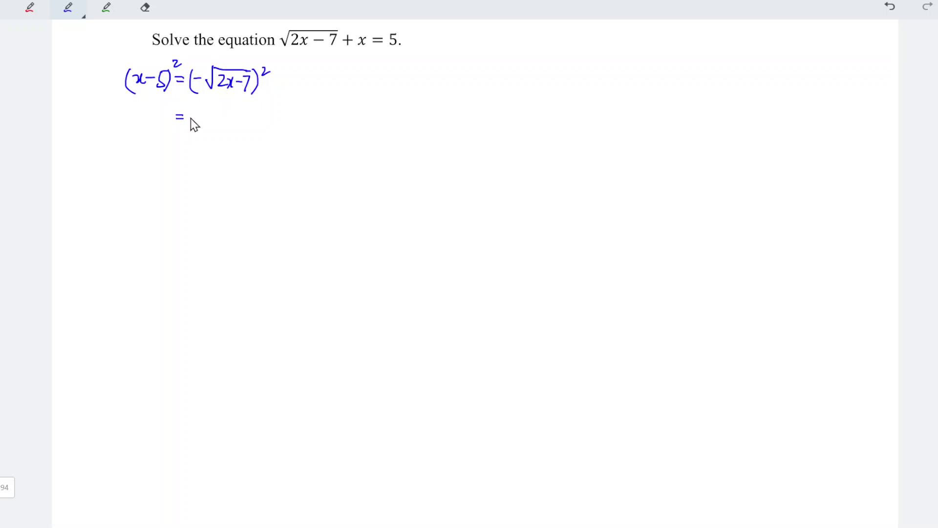
{"action": "mouse_move", "coordinate": [191, 113]}
{"action": "left_mouse_down"}
{"action": "mouse_move", "coordinate": [199, 126]}
{"action": "mouse_move", "coordinate": [222, 129]}
{"action": "left_mouse_up"}
{"action": "left_click_drag", "start_coordinate": [83, 121], "coordinate": [90, 128]}
{"action": "mouse_move", "coordinate": [93, 119]}
{"action": "left_mouse_down"}
{"action": "mouse_move", "coordinate": [85, 134]}
{"action": "mouse_move", "coordinate": [108, 124]}
{"action": "left_mouse_up"}
{"action": "left_click_drag", "start_coordinate": [112, 117], "coordinate": [112, 133]}
{"action": "mouse_move", "coordinate": [120, 118]}
{"action": "left_mouse_down"}
{"action": "mouse_move", "coordinate": [115, 138]}
{"action": "mouse_move", "coordinate": [127, 132]}
{"action": "left_mouse_up"}
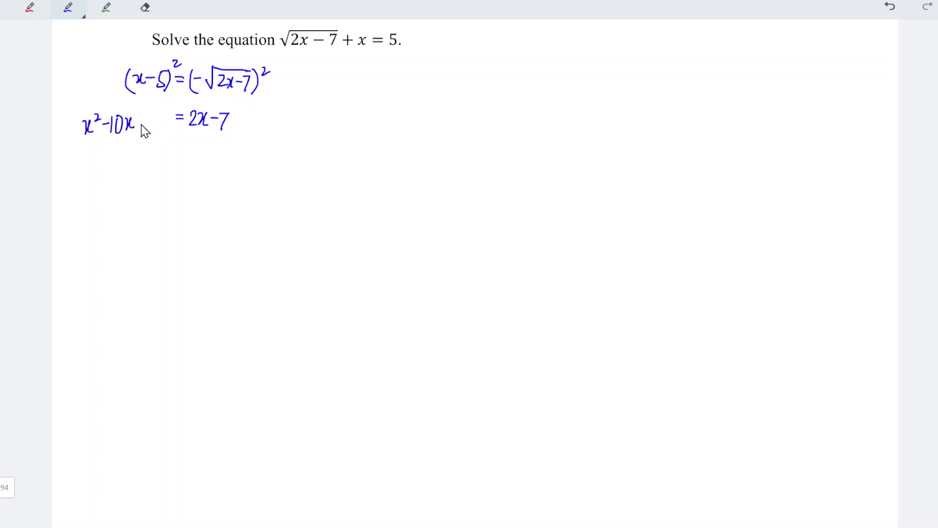
Complete the expansion with +25, giving x²−10x+25 = 2x−7.
{"action": "left_click_drag", "start_coordinate": [139, 124], "coordinate": [157, 131]}
{"action": "left_click_drag", "start_coordinate": [163, 118], "coordinate": [161, 132]}
{"action": "left_click_drag", "start_coordinate": [163, 116], "coordinate": [170, 116]}
Rearrange to x²−10x+25−2x+7 = 0 and simplify to x²−12x+32 = 0.
{"action": "left_click_drag", "start_coordinate": [91, 162], "coordinate": [110, 181]}
{"action": "mouse_move", "coordinate": [117, 166]}
{"action": "left_mouse_down"}
{"action": "mouse_move", "coordinate": [117, 180]}
{"action": "mouse_move", "coordinate": [143, 171]}
{"action": "left_mouse_up"}
{"action": "mouse_move", "coordinate": [138, 165]}
{"action": "left_mouse_down"}
{"action": "mouse_move", "coordinate": [139, 178]}
{"action": "mouse_move", "coordinate": [155, 180]}
{"action": "left_mouse_up"}
{"action": "left_click_drag", "start_coordinate": [157, 162], "coordinate": [189, 180]}
{"action": "mouse_move", "coordinate": [190, 172]}
{"action": "left_mouse_down"}
{"action": "mouse_move", "coordinate": [213, 170]}
{"action": "mouse_move", "coordinate": [208, 176]}
{"action": "mouse_move", "coordinate": [223, 181]}
{"action": "mouse_move", "coordinate": [251, 165]}
{"action": "left_mouse_up"}
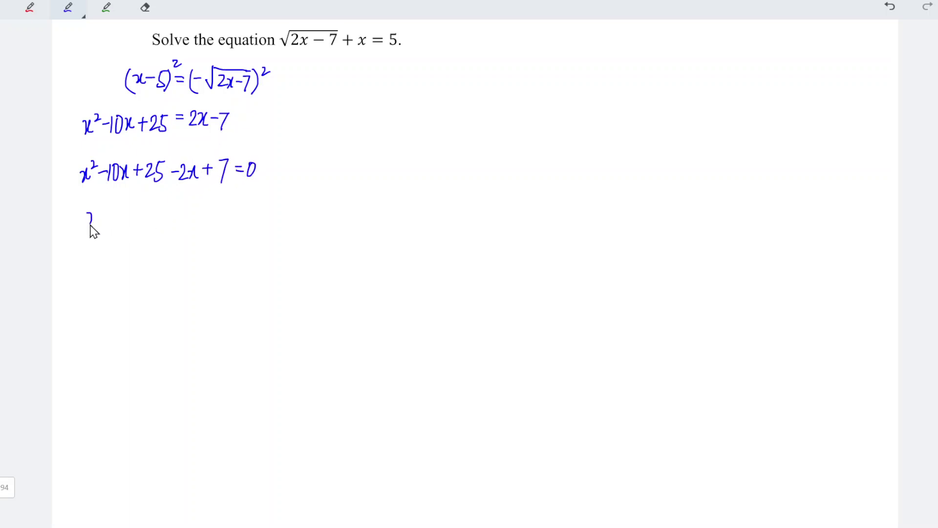
{"action": "mouse_move", "coordinate": [98, 203]}
{"action": "left_mouse_down"}
{"action": "mouse_move", "coordinate": [117, 223]}
{"action": "mouse_move", "coordinate": [138, 224]}
{"action": "left_mouse_up"}
{"action": "mouse_move", "coordinate": [158, 208]}
{"action": "left_mouse_down"}
{"action": "mouse_move", "coordinate": [158, 221]}
{"action": "mouse_move", "coordinate": [175, 221]}
{"action": "mouse_move", "coordinate": [198, 205]}
{"action": "left_mouse_up"}
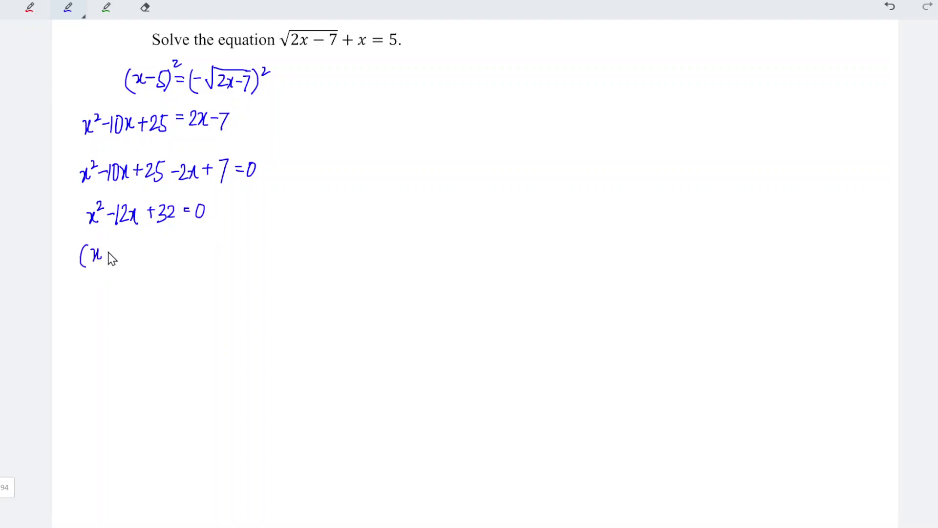
Factorise the quadratic as (x−4)(x−8) = 0.
{"action": "left_click_drag", "start_coordinate": [120, 247], "coordinate": [131, 264]}
{"action": "mouse_move", "coordinate": [133, 245]}
{"action": "left_mouse_down"}
{"action": "mouse_move", "coordinate": [143, 267]}
{"action": "mouse_move", "coordinate": [143, 250]}
{"action": "mouse_move", "coordinate": [150, 261]}
{"action": "mouse_move", "coordinate": [169, 243]}
{"action": "left_mouse_up"}
{"action": "mouse_move", "coordinate": [174, 240]}
{"action": "left_mouse_down"}
{"action": "mouse_move", "coordinate": [177, 261]}
{"action": "mouse_move", "coordinate": [192, 248]}
{"action": "left_mouse_up"}
{"action": "left_click_drag", "start_coordinate": [202, 241], "coordinate": [202, 242]}
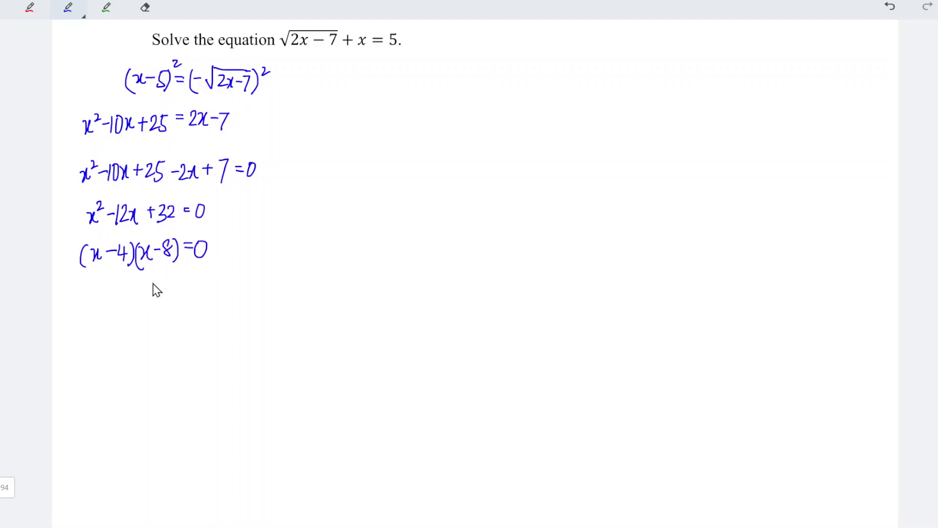
Set each factor to zero: x−4 = 0 or x−8 = 0.
{"action": "left_click_drag", "start_coordinate": [89, 291], "coordinate": [94, 301]}
{"action": "mouse_move", "coordinate": [96, 288]}
{"action": "left_mouse_down"}
{"action": "mouse_move", "coordinate": [99, 300]}
{"action": "mouse_move", "coordinate": [112, 293]}
{"action": "mouse_move", "coordinate": [118, 303]}
{"action": "left_mouse_up"}
{"action": "left_click_drag", "start_coordinate": [133, 291], "coordinate": [142, 296]}
{"action": "left_click_drag", "start_coordinate": [151, 288], "coordinate": [189, 287]}
{"action": "mouse_move", "coordinate": [197, 294]}
{"action": "left_mouse_down"}
{"action": "mouse_move", "coordinate": [207, 283]}
{"action": "mouse_move", "coordinate": [244, 295]}
{"action": "left_mouse_up"}
{"action": "left_click_drag", "start_coordinate": [243, 289], "coordinate": [280, 285]}
{"action": "left_click_drag", "start_coordinate": [273, 292], "coordinate": [289, 281]}
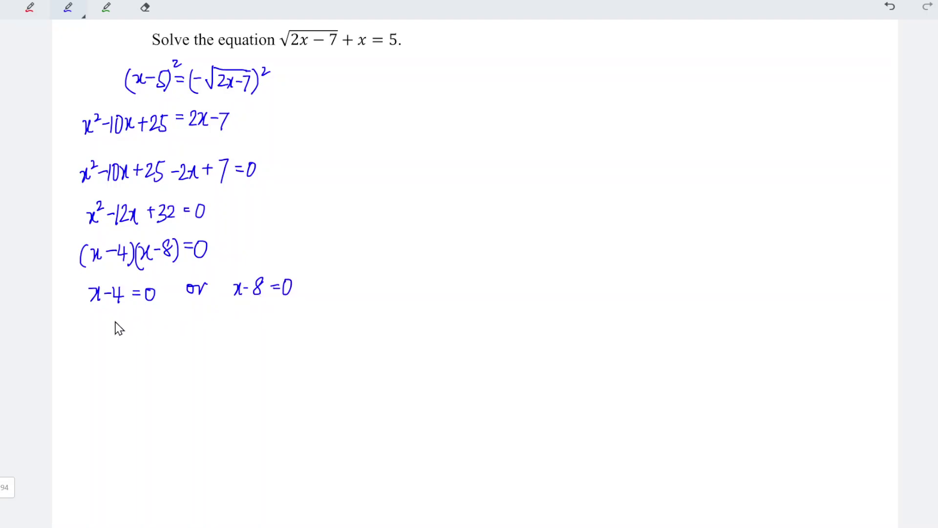
Write the roots x = 4 and x = 8, then begin the condition x∈ℝ below.
{"action": "left_click_drag", "start_coordinate": [118, 320], "coordinate": [123, 331]}
{"action": "mouse_move", "coordinate": [128, 319]}
{"action": "left_mouse_down"}
{"action": "mouse_move", "coordinate": [124, 331]}
{"action": "mouse_move", "coordinate": [139, 320]}
{"action": "left_mouse_up"}
{"action": "left_click_drag", "start_coordinate": [133, 327], "coordinate": [140, 326]}
{"action": "left_click_drag", "start_coordinate": [258, 313], "coordinate": [282, 315]}
{"action": "left_click_drag", "start_coordinate": [274, 321], "coordinate": [292, 308]}
{"action": "mouse_move", "coordinate": [89, 368]}
{"action": "left_mouse_down"}
{"action": "mouse_move", "coordinate": [91, 383]}
{"action": "mouse_move", "coordinate": [169, 383]}
{"action": "left_mouse_up"}
Add ', 2x−7 ≥ 0' after x∈ℝ and write x ≥ 7/2 or 3.5 below.
{"action": "left_click_drag", "start_coordinate": [173, 371], "coordinate": [167, 383]}
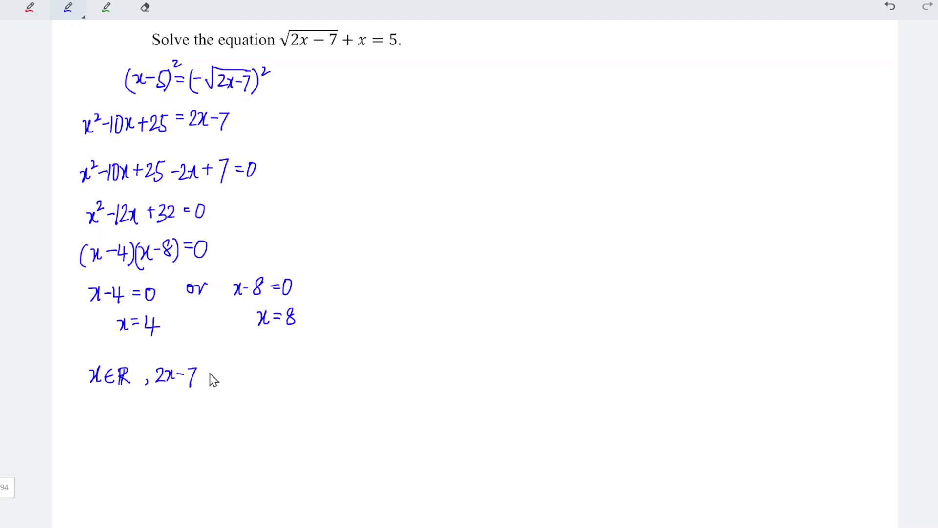
{"action": "left_click_drag", "start_coordinate": [208, 383], "coordinate": [229, 373]}
{"action": "mouse_move", "coordinate": [211, 402]}
{"action": "left_mouse_down"}
{"action": "mouse_move", "coordinate": [219, 413]}
{"action": "mouse_move", "coordinate": [299, 403]}
{"action": "left_mouse_up"}
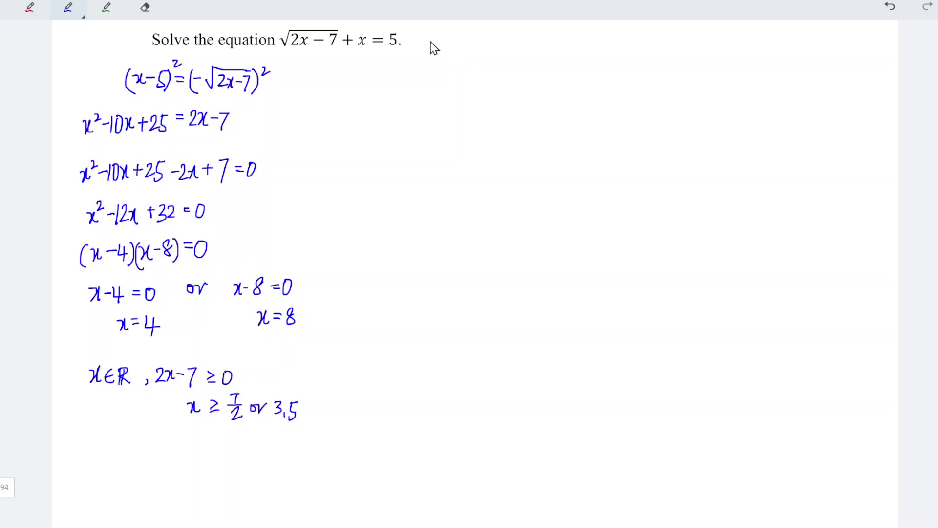
Write the quadratic formula x = (−b ± √(b²−4ac))/2a in blue at the top right.
{"action": "left_click_drag", "start_coordinate": [428, 43], "coordinate": [448, 40]}
{"action": "mouse_move", "coordinate": [443, 43]}
{"action": "left_mouse_down"}
{"action": "mouse_move", "coordinate": [459, 32]}
{"action": "mouse_move", "coordinate": [499, 47]}
{"action": "mouse_move", "coordinate": [546, 22]}
{"action": "left_mouse_up"}
{"action": "left_click_drag", "start_coordinate": [546, 37], "coordinate": [554, 46]}
{"action": "mouse_move", "coordinate": [454, 52]}
{"action": "left_mouse_down"}
{"action": "mouse_move", "coordinate": [536, 51]}
{"action": "mouse_move", "coordinate": [497, 62]}
{"action": "mouse_move", "coordinate": [507, 73]}
{"action": "left_mouse_up"}
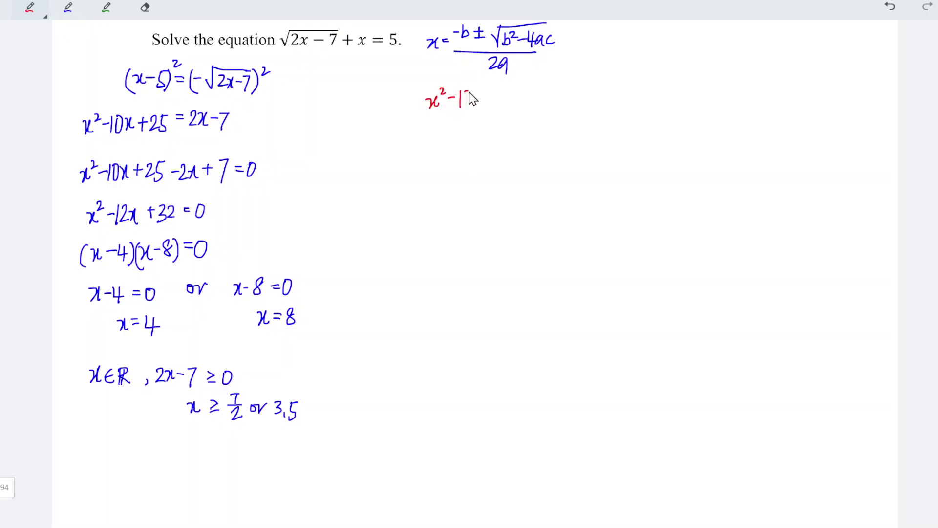
In red, write 1x²−12x+32 = 0 and list a = 1, b = −12, c = 32.
{"action": "mouse_move", "coordinate": [469, 92]}
{"action": "left_mouse_down"}
{"action": "mouse_move", "coordinate": [483, 105]}
{"action": "mouse_move", "coordinate": [542, 97]}
{"action": "left_mouse_up"}
{"action": "left_click_drag", "start_coordinate": [533, 103], "coordinate": [551, 93]}
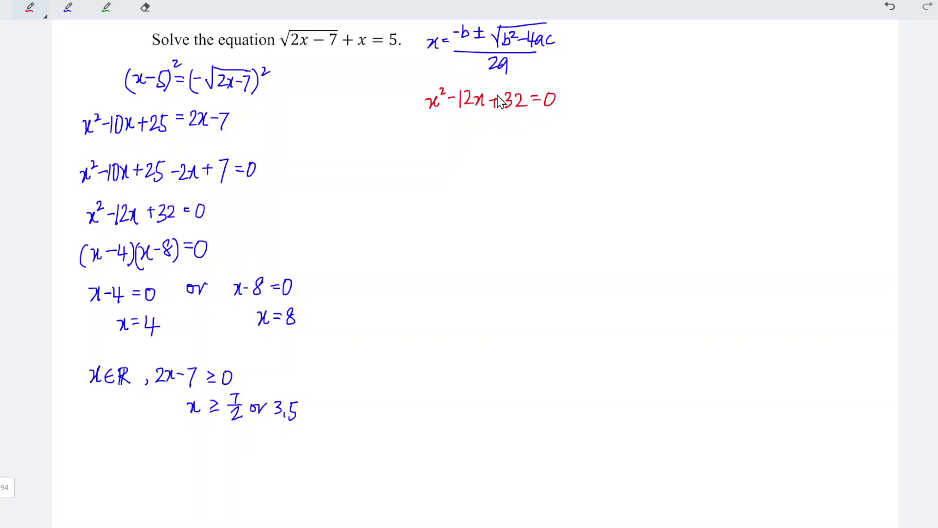
{"action": "left_click_drag", "start_coordinate": [497, 107], "coordinate": [498, 96]}
{"action": "left_click_drag", "start_coordinate": [421, 92], "coordinate": [423, 134]}
{"action": "left_click_drag", "start_coordinate": [414, 140], "coordinate": [500, 142]}
{"action": "mouse_move", "coordinate": [503, 130]}
{"action": "left_mouse_down"}
{"action": "mouse_move", "coordinate": [503, 143]}
{"action": "mouse_move", "coordinate": [580, 142]}
{"action": "left_mouse_up"}
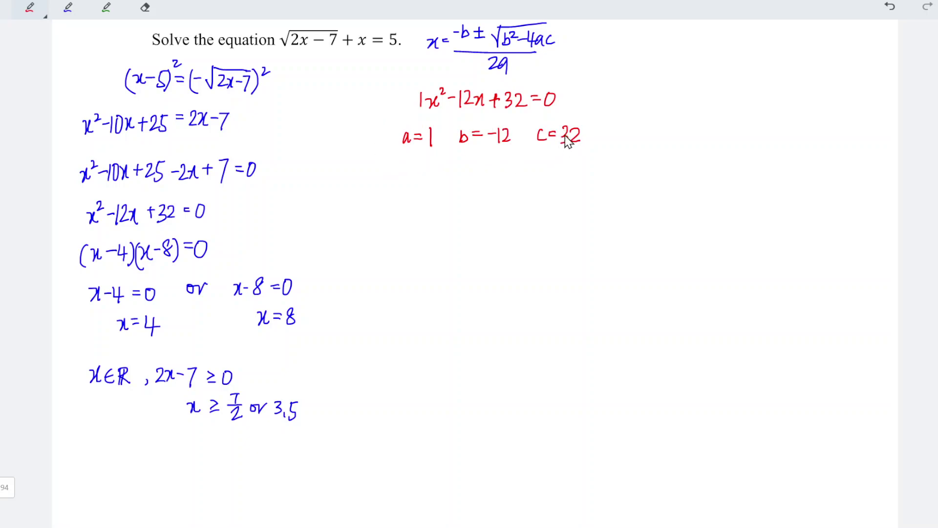
{"action": "mouse_move", "coordinate": [442, 166]}
{"action": "left_mouse_down"}
{"action": "mouse_move", "coordinate": [449, 182]}
{"action": "mouse_move", "coordinate": [464, 172]}
{"action": "left_mouse_up"}
Substitute the coefficients: x = (+12 ± √(12²−4(1)(32)))/2(1).
{"action": "mouse_move", "coordinate": [476, 159]}
{"action": "left_mouse_down"}
{"action": "mouse_move", "coordinate": [477, 171]}
{"action": "mouse_move", "coordinate": [510, 164]}
{"action": "mouse_move", "coordinate": [528, 171]}
{"action": "mouse_move", "coordinate": [583, 154]}
{"action": "left_mouse_up"}
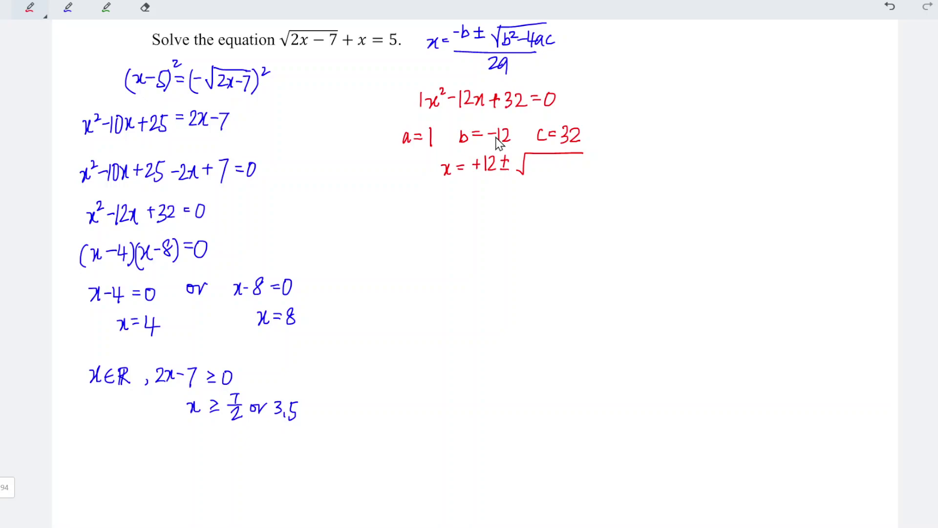
{"action": "mouse_move", "coordinate": [538, 162]}
{"action": "left_mouse_down"}
{"action": "mouse_move", "coordinate": [547, 175]}
{"action": "mouse_move", "coordinate": [551, 167]}
{"action": "mouse_move", "coordinate": [597, 176]}
{"action": "left_mouse_up"}
{"action": "left_click_drag", "start_coordinate": [601, 161], "coordinate": [614, 177]}
{"action": "mouse_move", "coordinate": [616, 154]}
{"action": "left_mouse_down"}
{"action": "mouse_move", "coordinate": [617, 177]}
{"action": "mouse_move", "coordinate": [618, 153]}
{"action": "left_mouse_up"}
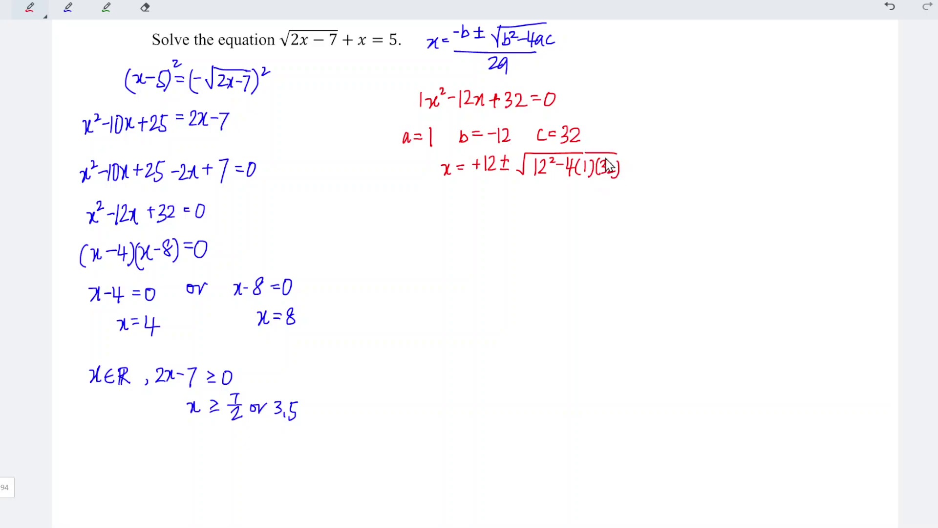
{"action": "left_click_drag", "start_coordinate": [604, 184], "coordinate": [612, 180]}
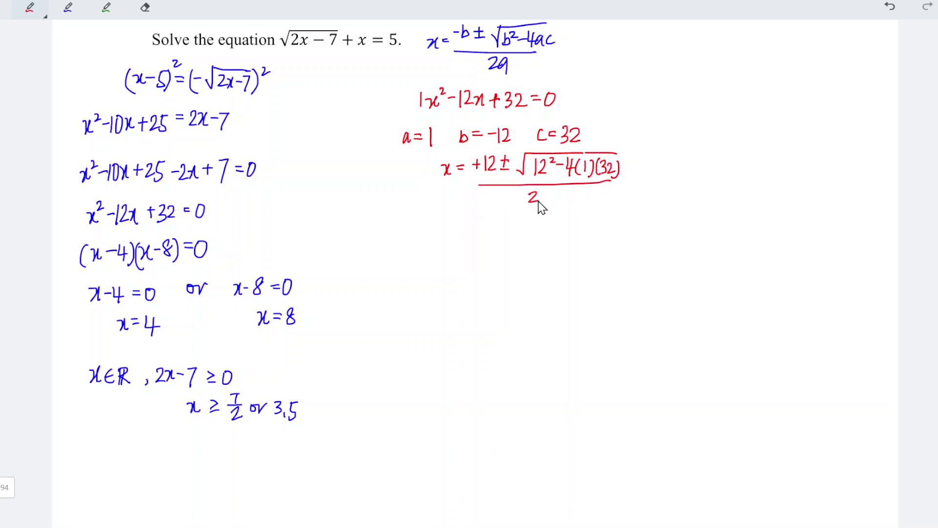
{"action": "left_click_drag", "start_coordinate": [557, 193], "coordinate": [556, 203]}
Simplify the substitution to (12 ± √16)/2.
{"action": "left_click_drag", "start_coordinate": [464, 237], "coordinate": [487, 234]}
{"action": "left_click_drag", "start_coordinate": [491, 221], "coordinate": [506, 226]}
{"action": "left_click_drag", "start_coordinate": [502, 221], "coordinate": [510, 221]}
{"action": "mouse_move", "coordinate": [502, 229]}
{"action": "left_mouse_down"}
{"action": "mouse_move", "coordinate": [567, 217]}
{"action": "mouse_move", "coordinate": [538, 235]}
{"action": "left_mouse_up"}
{"action": "mouse_move", "coordinate": [551, 220]}
{"action": "left_mouse_down"}
{"action": "mouse_move", "coordinate": [524, 234]}
{"action": "mouse_move", "coordinate": [558, 239]}
{"action": "mouse_move", "coordinate": [534, 255]}
{"action": "left_mouse_up"}
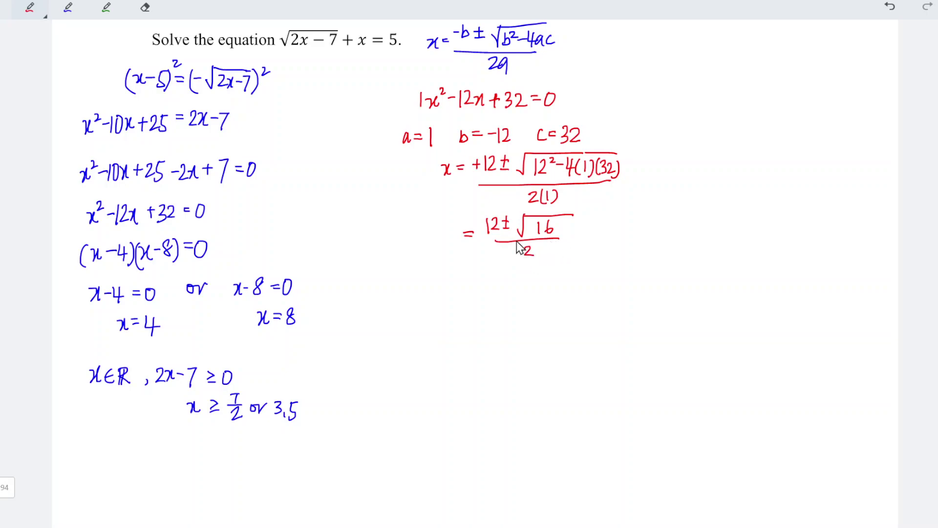
Split into the two cases (12+4)/2 or (12−4)/2.
{"action": "left_click_drag", "start_coordinate": [491, 278], "coordinate": [492, 288]}
{"action": "left_click_drag", "start_coordinate": [495, 279], "coordinate": [525, 283]}
{"action": "left_click_drag", "start_coordinate": [521, 276], "coordinate": [519, 296]}
{"action": "mouse_move", "coordinate": [508, 302]}
{"action": "left_mouse_down"}
{"action": "mouse_move", "coordinate": [518, 309]}
{"action": "mouse_move", "coordinate": [561, 294]}
{"action": "mouse_move", "coordinate": [632, 295]}
{"action": "left_mouse_up"}
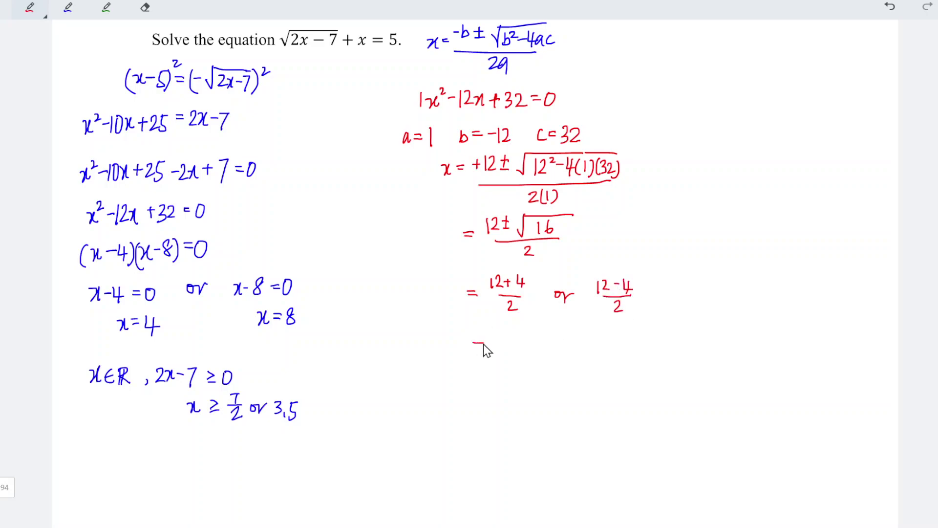
Conclude = 8, 4 and mark the end of the verification with #.
{"action": "left_click_drag", "start_coordinate": [473, 346], "coordinate": [484, 347]}
{"action": "left_click_drag", "start_coordinate": [562, 350], "coordinate": [561, 357]}
{"action": "left_click_drag", "start_coordinate": [611, 340], "coordinate": [620, 350]}
{"action": "left_click_drag", "start_coordinate": [616, 342], "coordinate": [613, 358]}
{"action": "left_click_drag", "start_coordinate": [657, 347], "coordinate": [666, 346]}
{"action": "left_click_drag", "start_coordinate": [658, 352], "coordinate": [668, 351]}
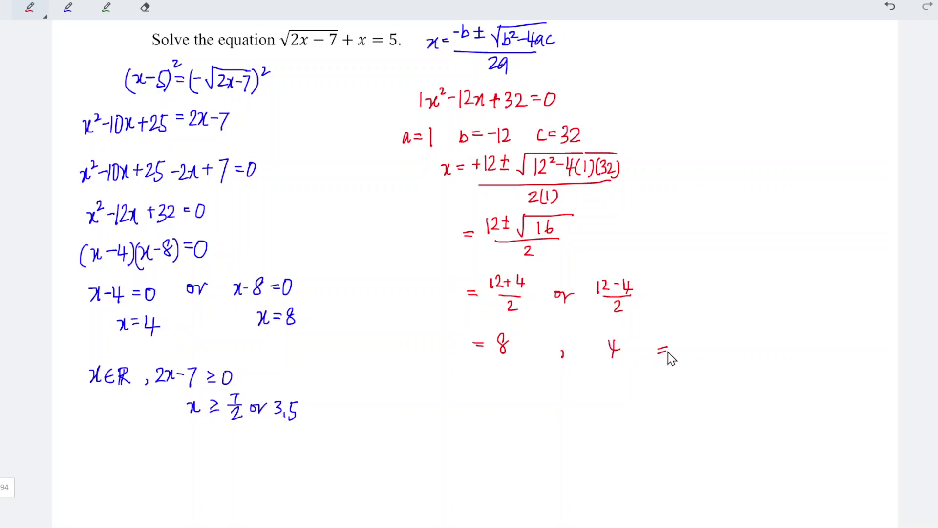